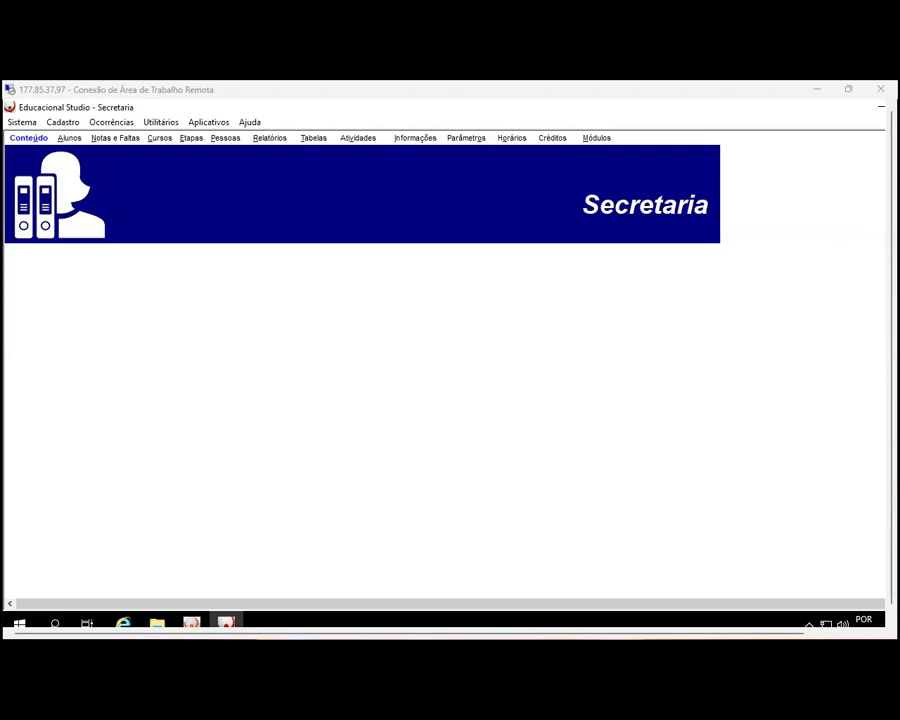
Open the Turma Especial activity and filter students by Etapa Ano Letivo 2022 and Curso Ensino Médio
{"action": "left_click", "coordinate": [361, 140]}
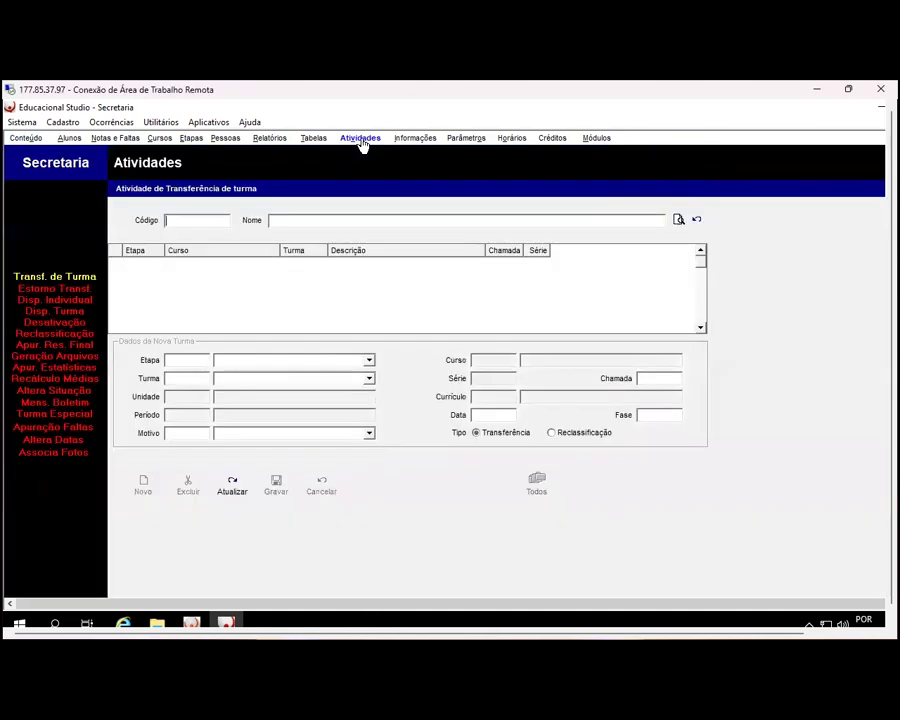
{"action": "left_click", "coordinate": [70, 417]}
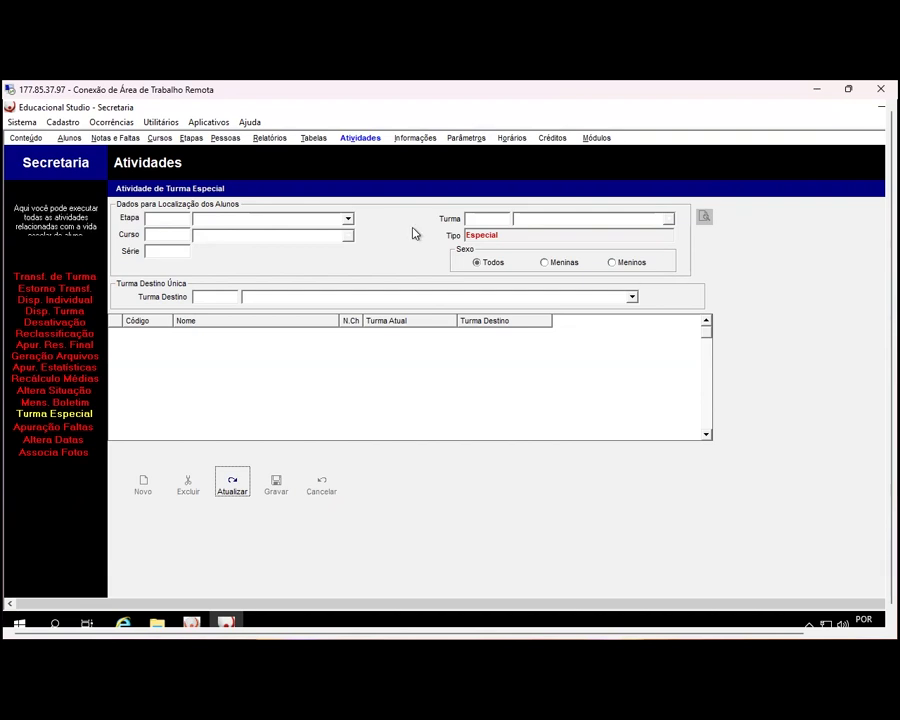
{"action": "left_click", "coordinate": [348, 219]}
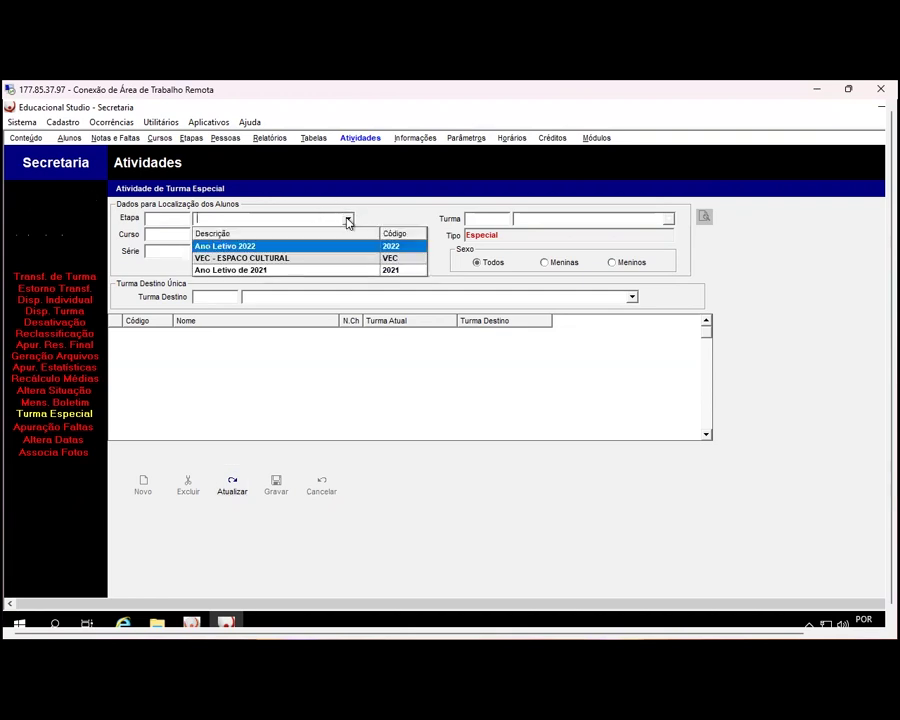
{"action": "left_click", "coordinate": [226, 247]}
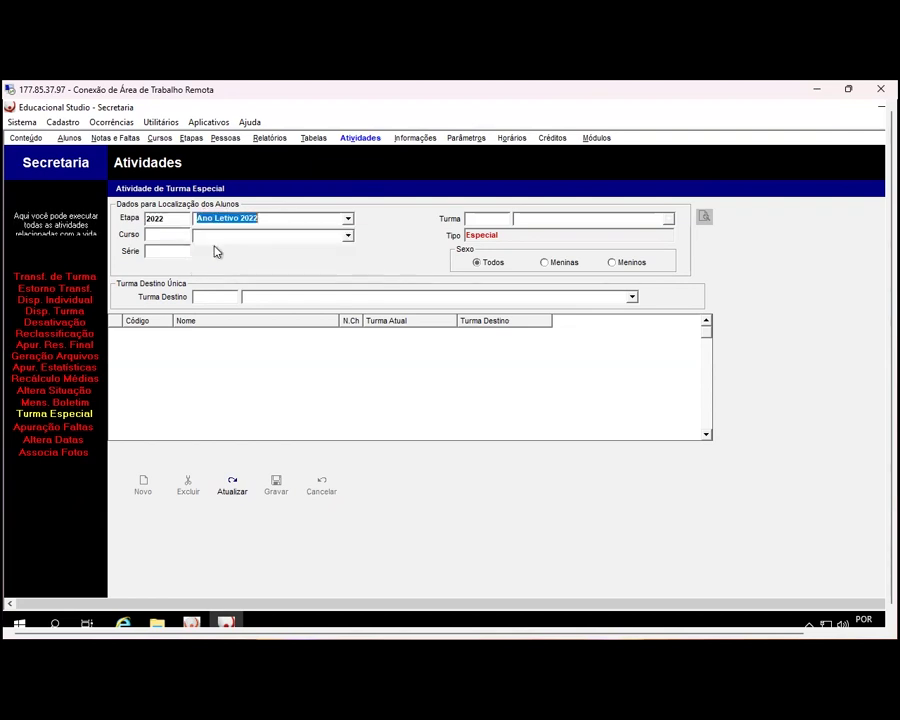
{"action": "left_click", "coordinate": [347, 237]}
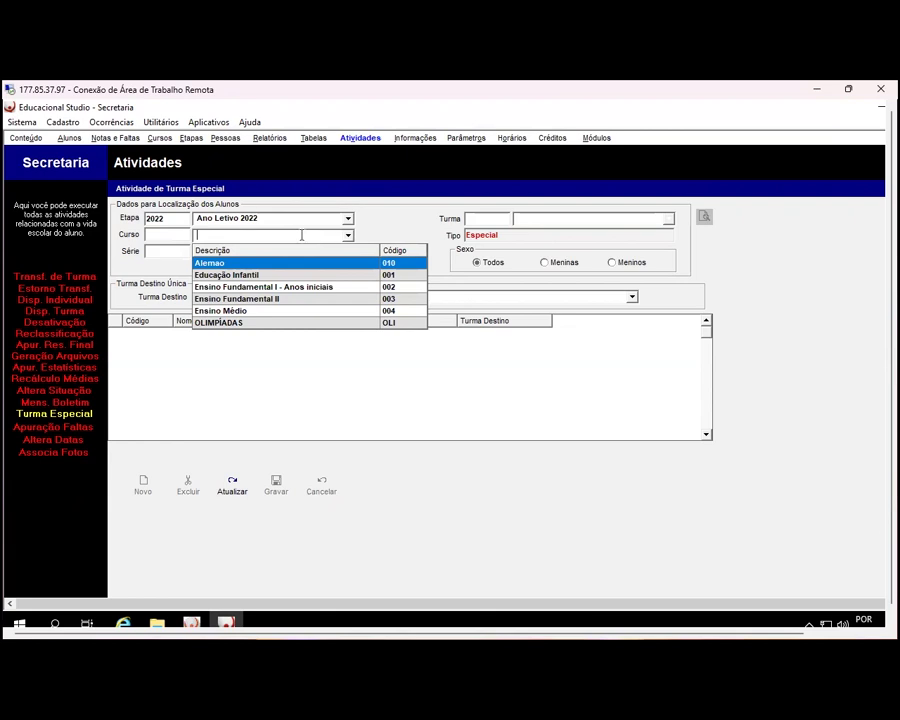
{"action": "left_click", "coordinate": [230, 311]}
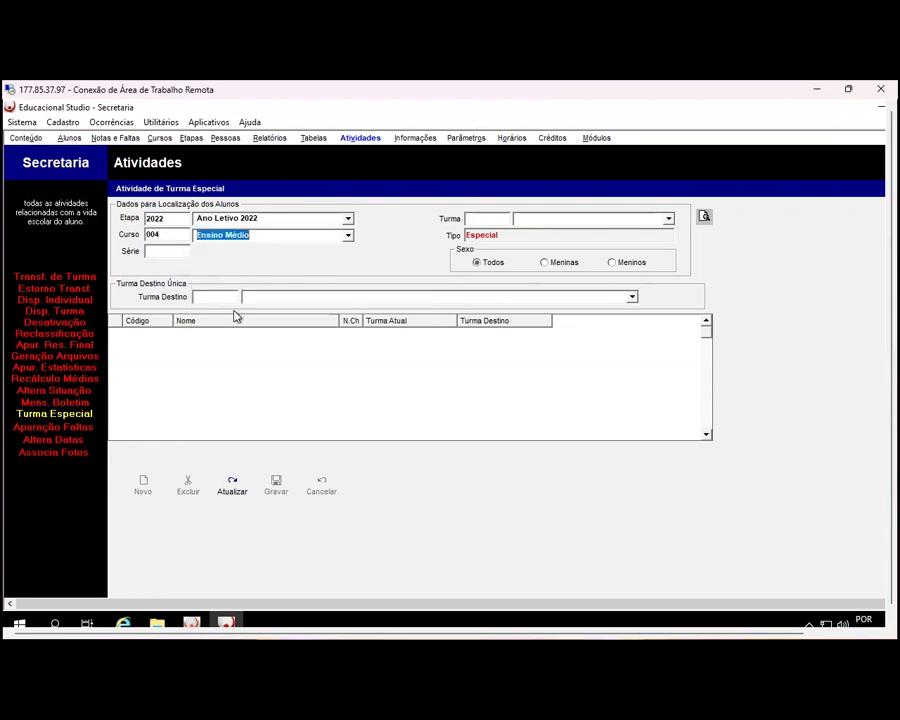
Set Turma to 1 Série (EM01) and list the students of that class
{"action": "left_click", "coordinate": [668, 219]}
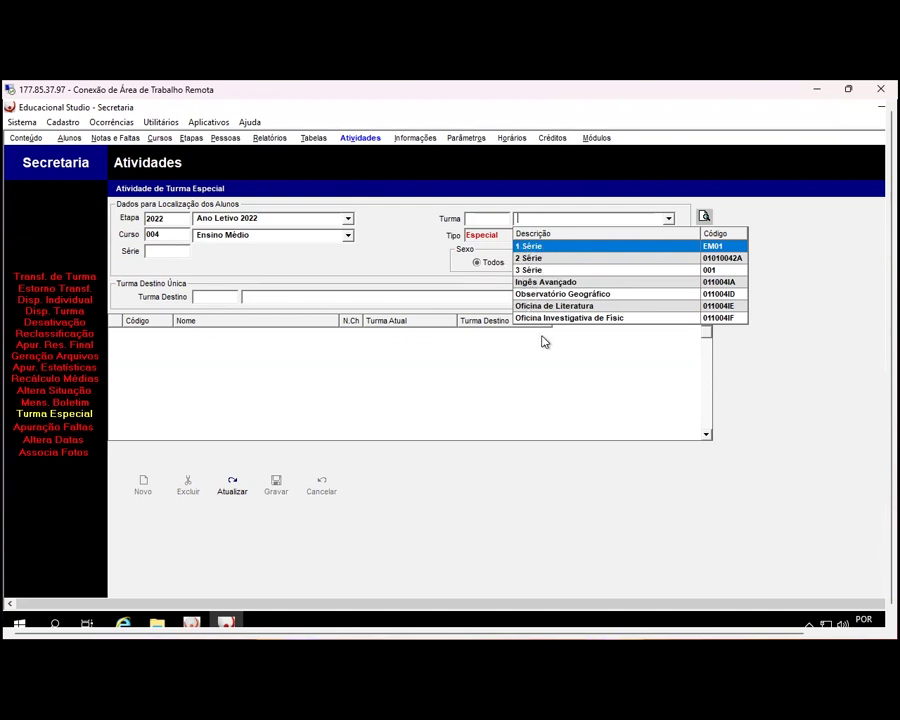
{"action": "left_click", "coordinate": [537, 247]}
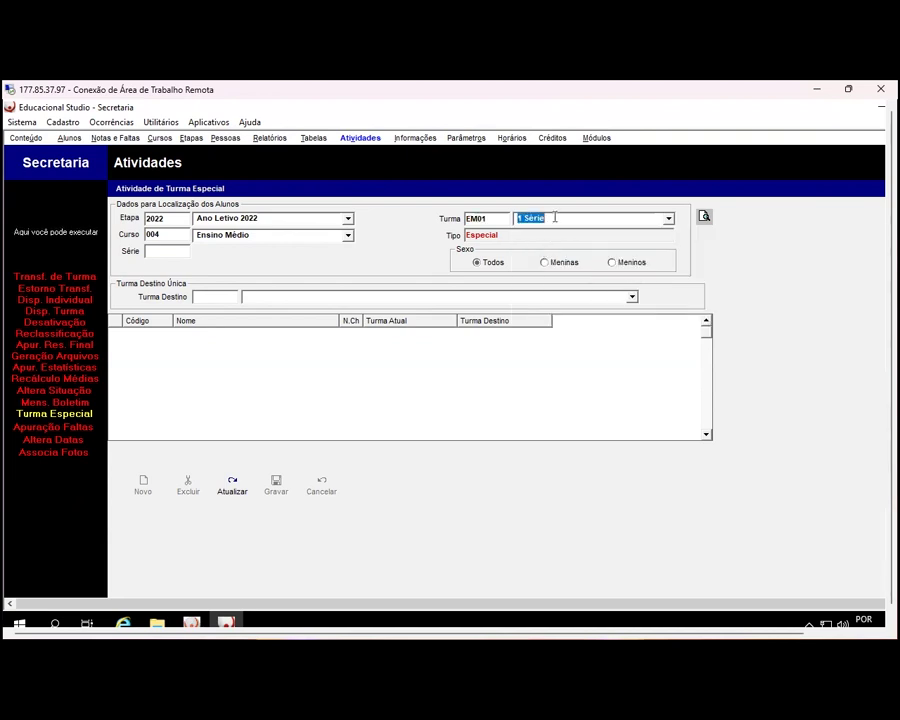
{"action": "left_click", "coordinate": [704, 217]}
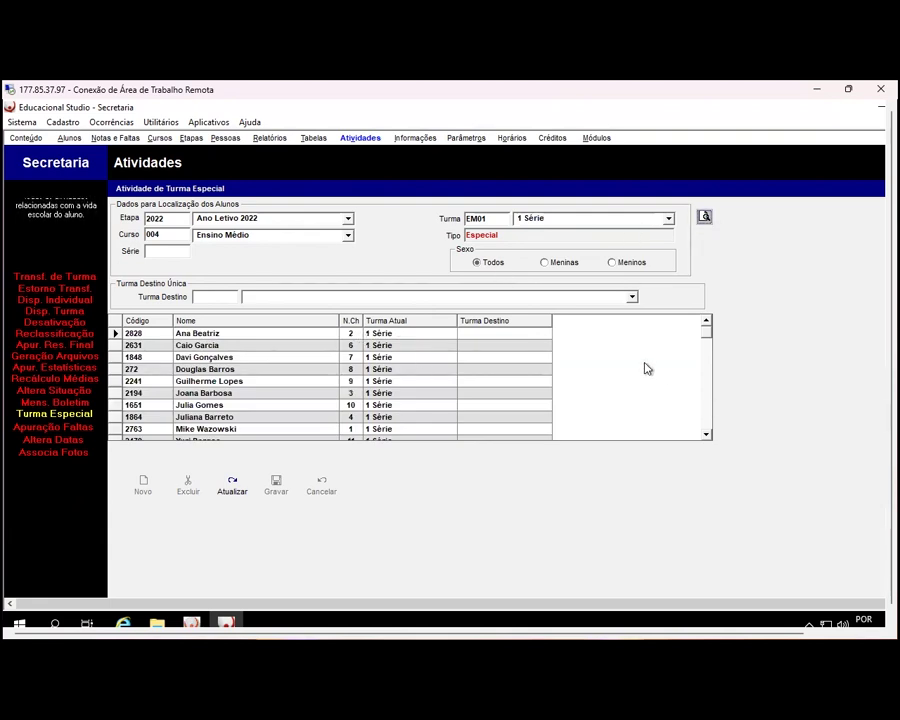
{"action": "left_click", "coordinate": [562, 263]}
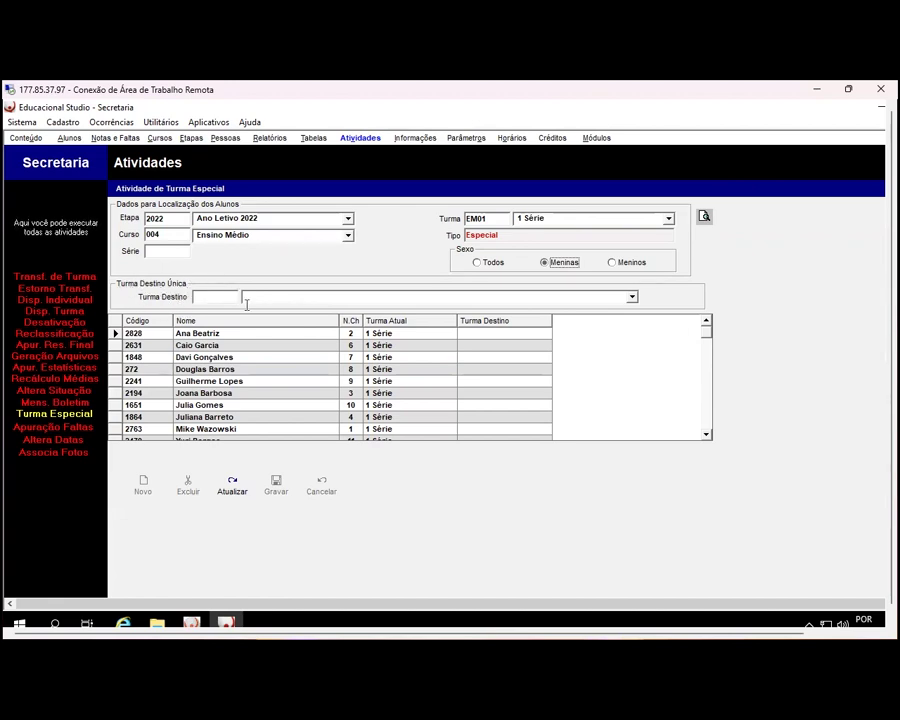
{"action": "left_click", "coordinate": [631, 297]}
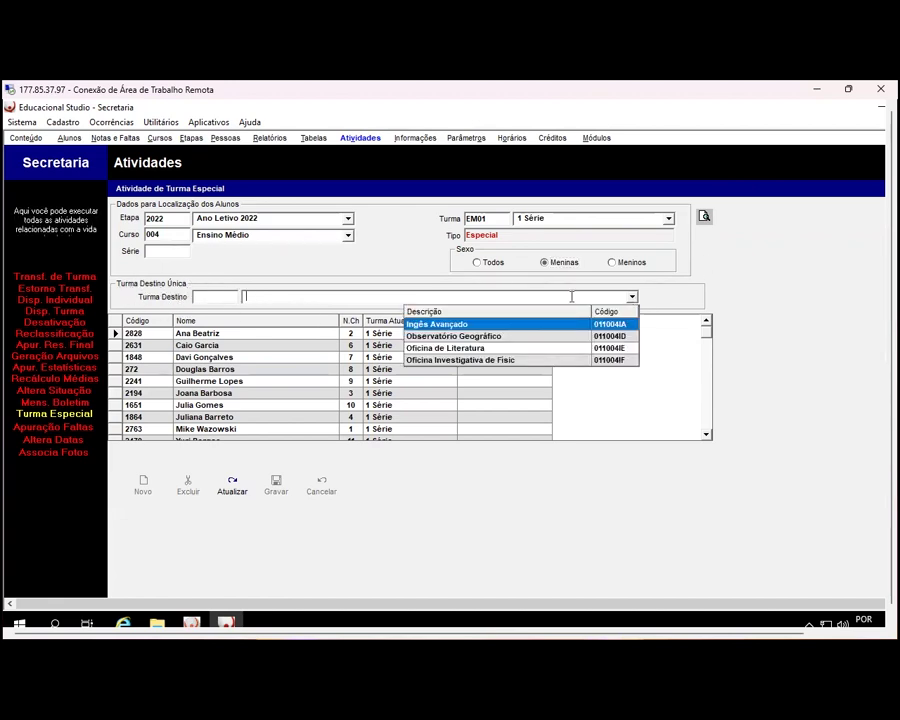
{"action": "left_click", "coordinate": [441, 337]}
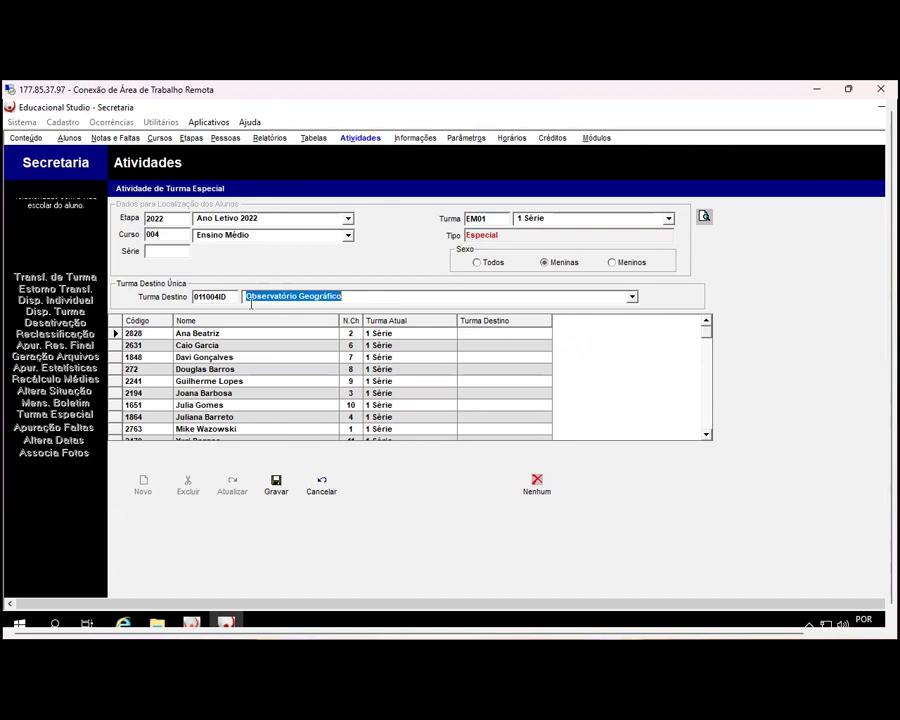
{"action": "left_click", "coordinate": [299, 296]}
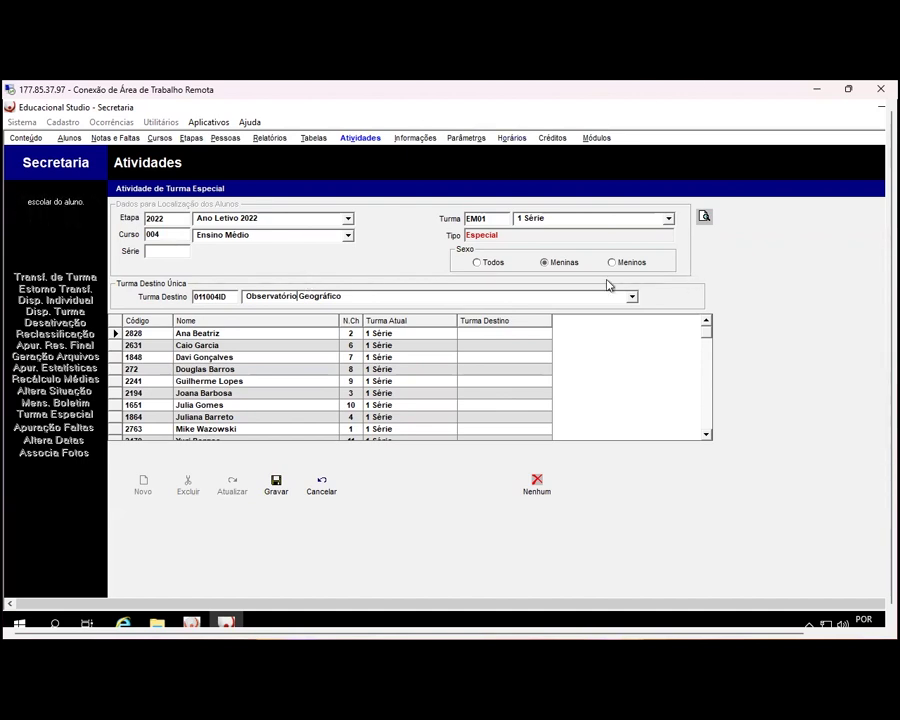
{"action": "left_click", "coordinate": [378, 295]}
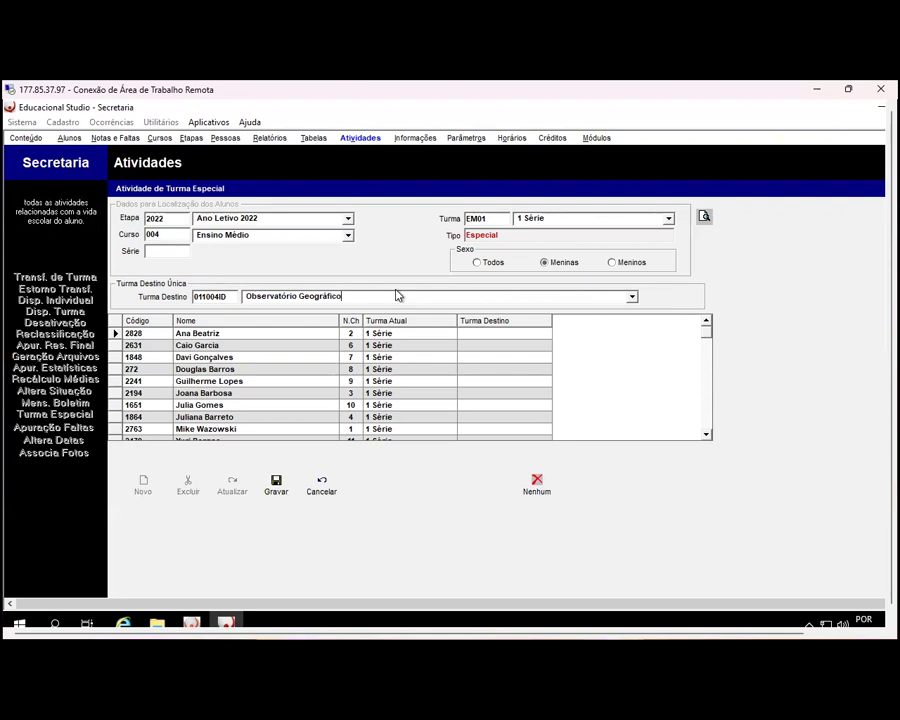
{"action": "left_click_drag", "start_coordinate": [395, 295], "coordinate": [244, 296]}
{"action": "key", "text": "BackSpace"}
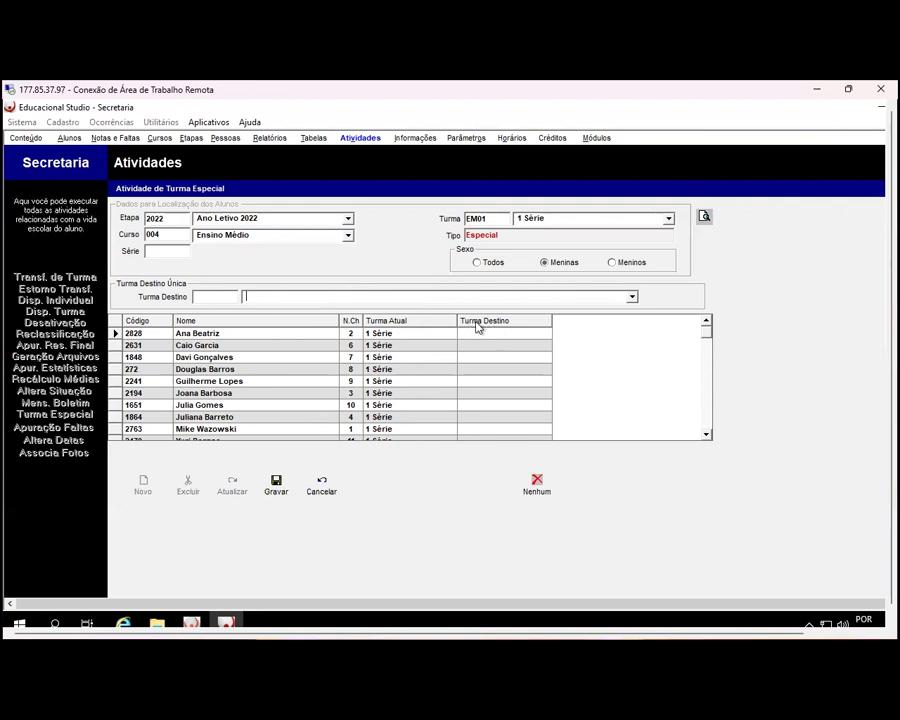
Assign Turma Destino Oficina de Literatura to the first listed student and Observatório Geográfico to the second, and save the changes
{"action": "left_click", "coordinate": [528, 336]}
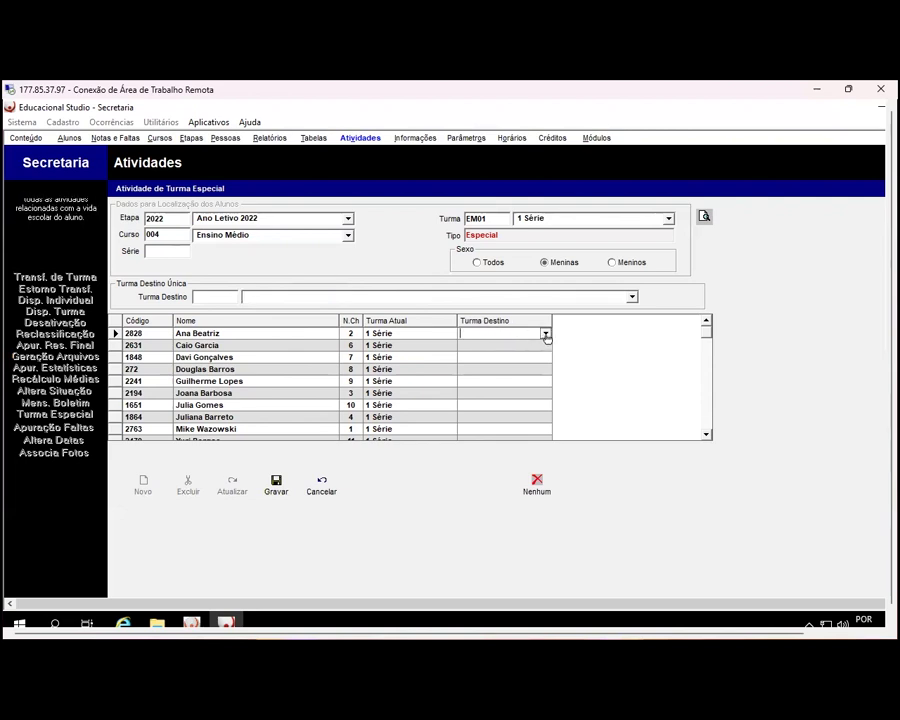
{"action": "left_click", "coordinate": [545, 334]}
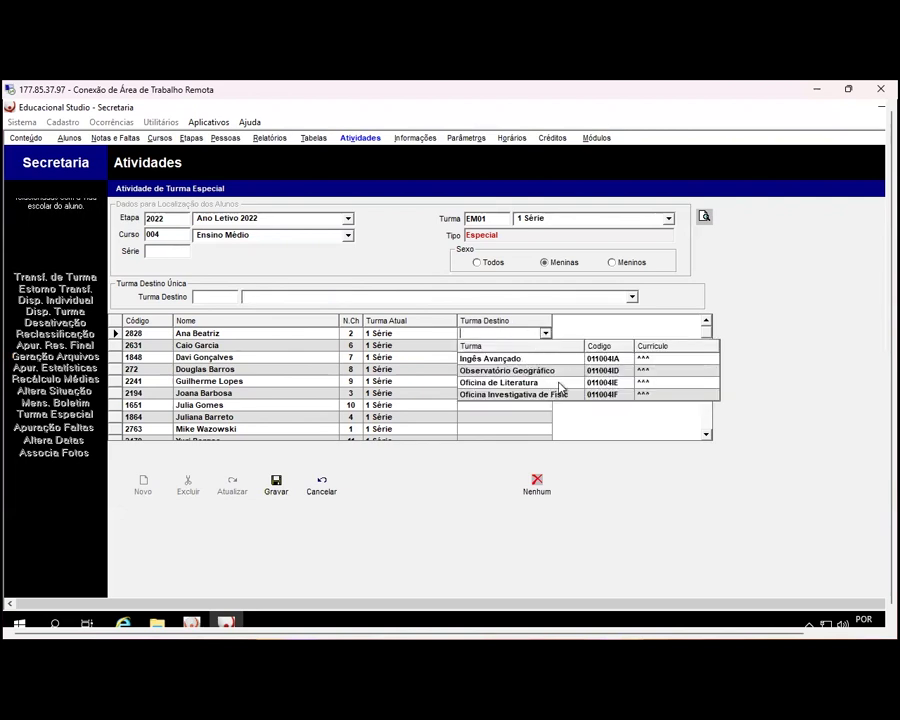
{"action": "left_click", "coordinate": [505, 383]}
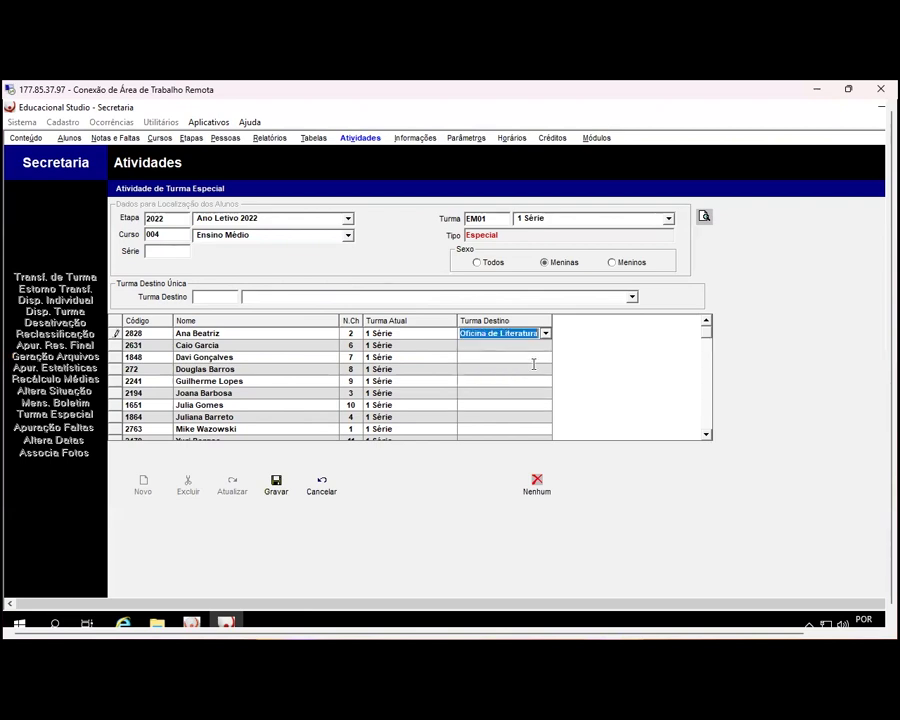
{"action": "left_click", "coordinate": [532, 346]}
{"action": "left_click", "coordinate": [545, 345]}
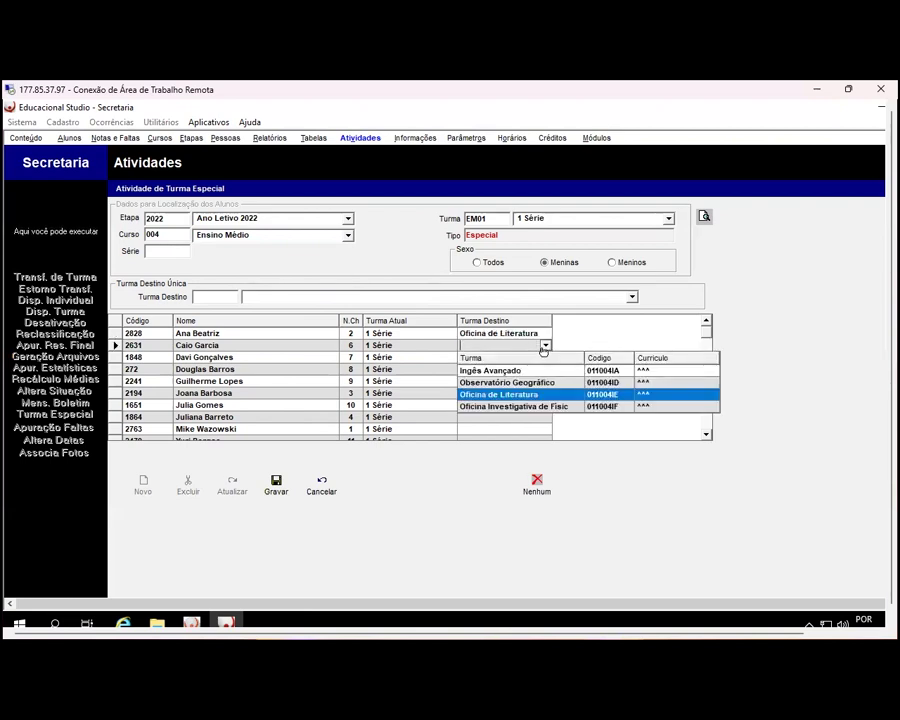
{"action": "left_click", "coordinate": [530, 384]}
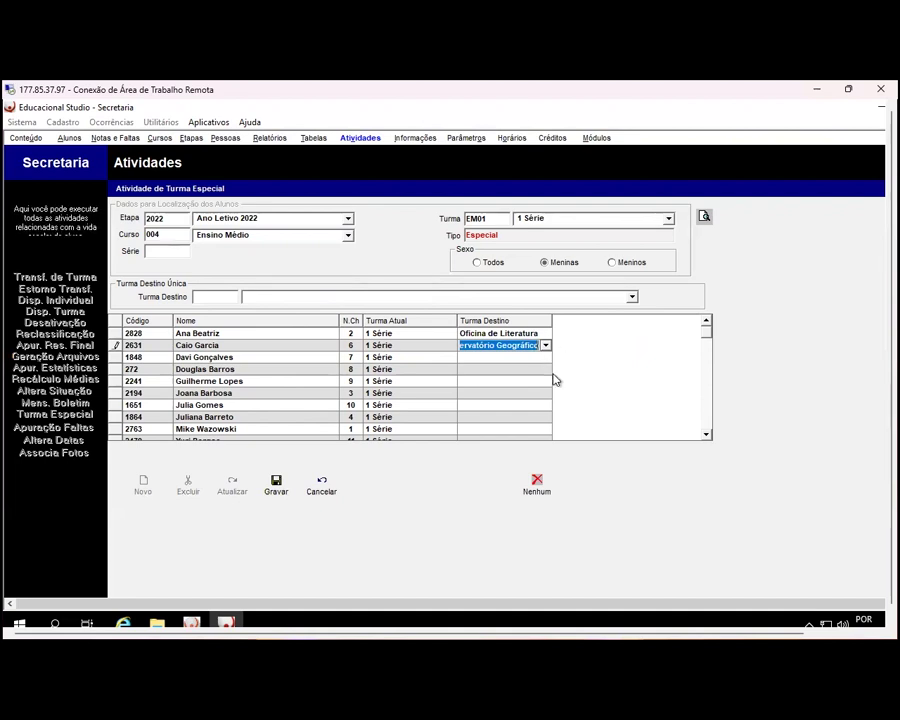
{"action": "left_click", "coordinate": [274, 484]}
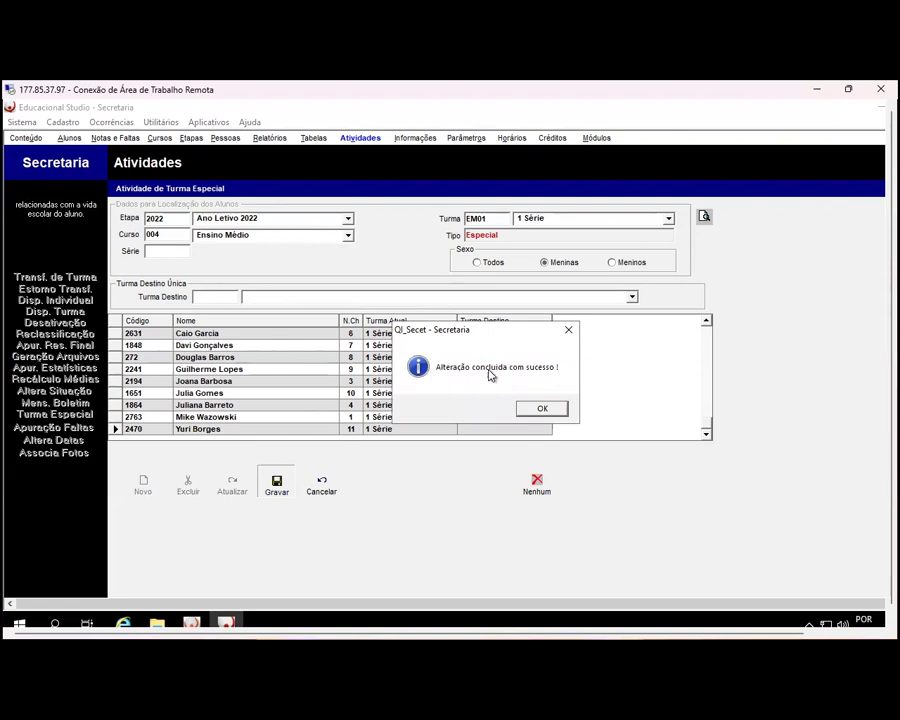
{"action": "left_click", "coordinate": [541, 409]}
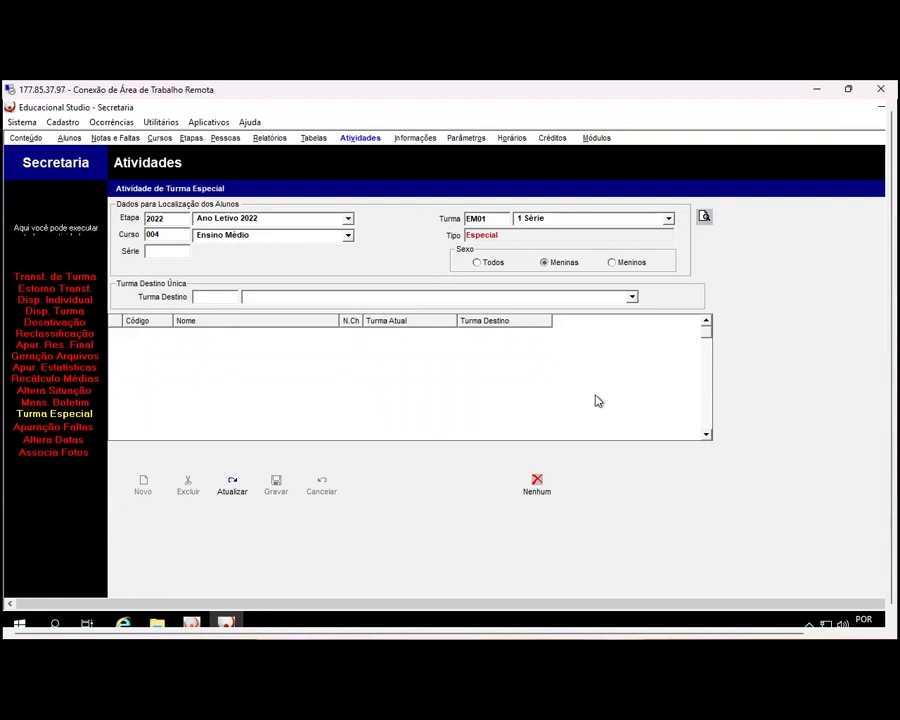
Set Turma to 2 Série (01010042A) with the Sexo filter on Todos and list all students of that class
{"action": "left_click", "coordinate": [668, 219]}
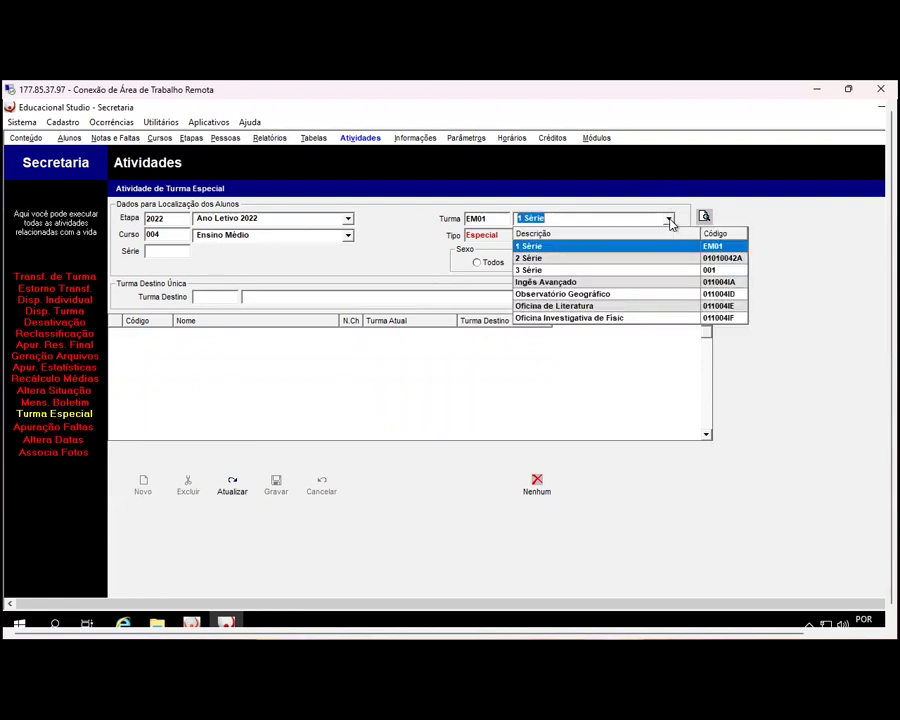
{"action": "left_click", "coordinate": [530, 258]}
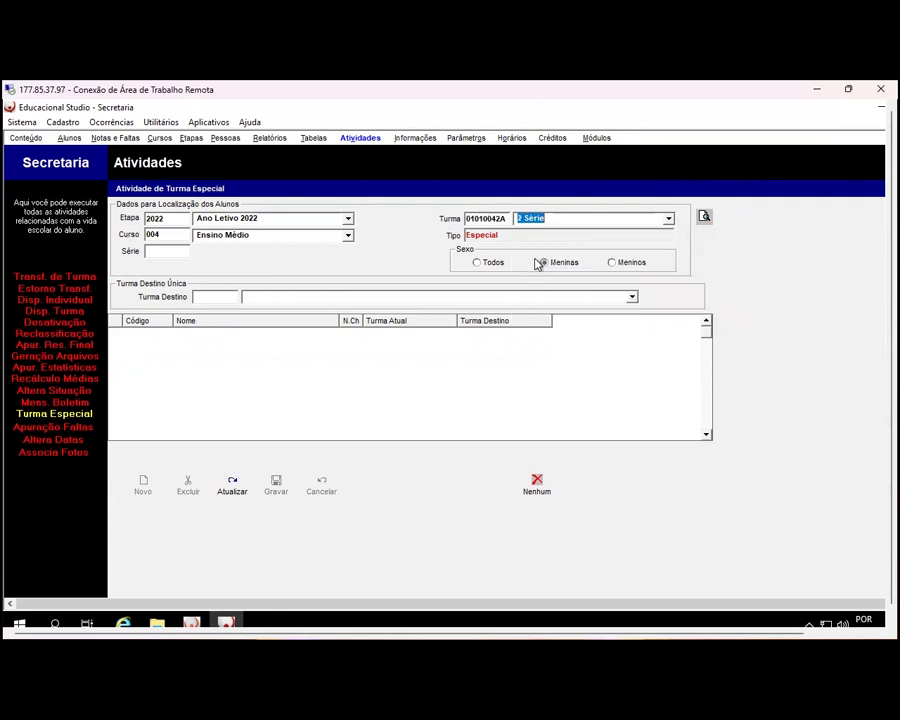
{"action": "left_click", "coordinate": [705, 219]}
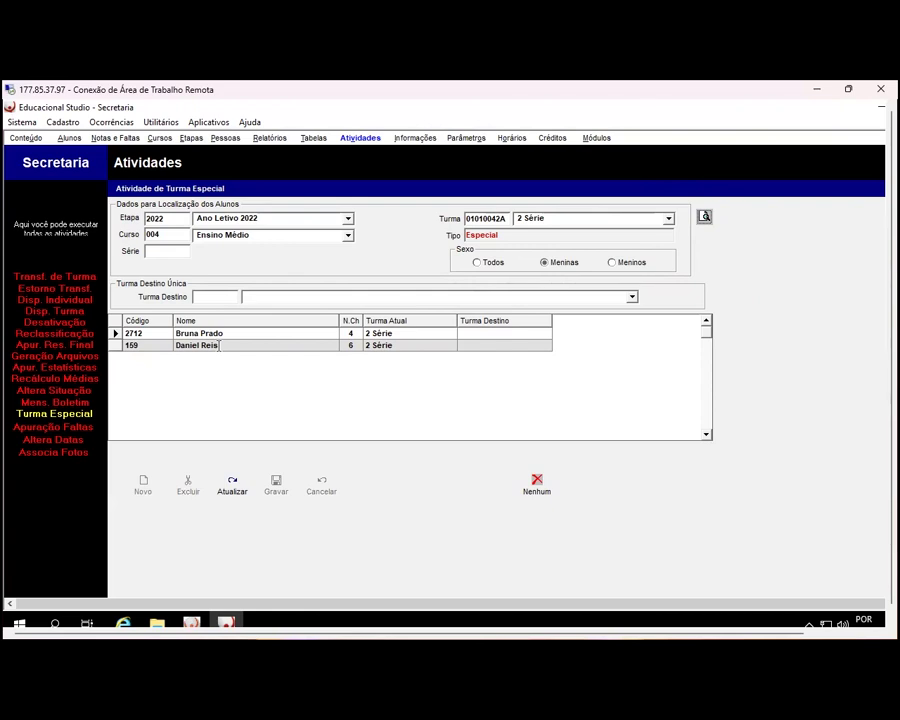
{"action": "left_click", "coordinate": [218, 345]}
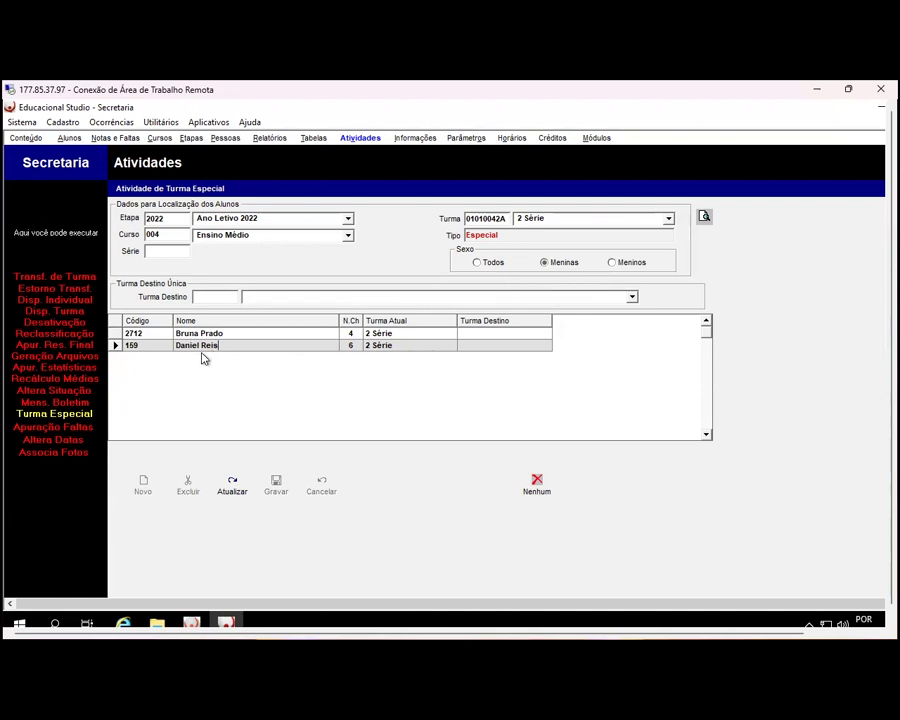
{"action": "left_click", "coordinate": [487, 262]}
{"action": "left_click", "coordinate": [704, 216]}
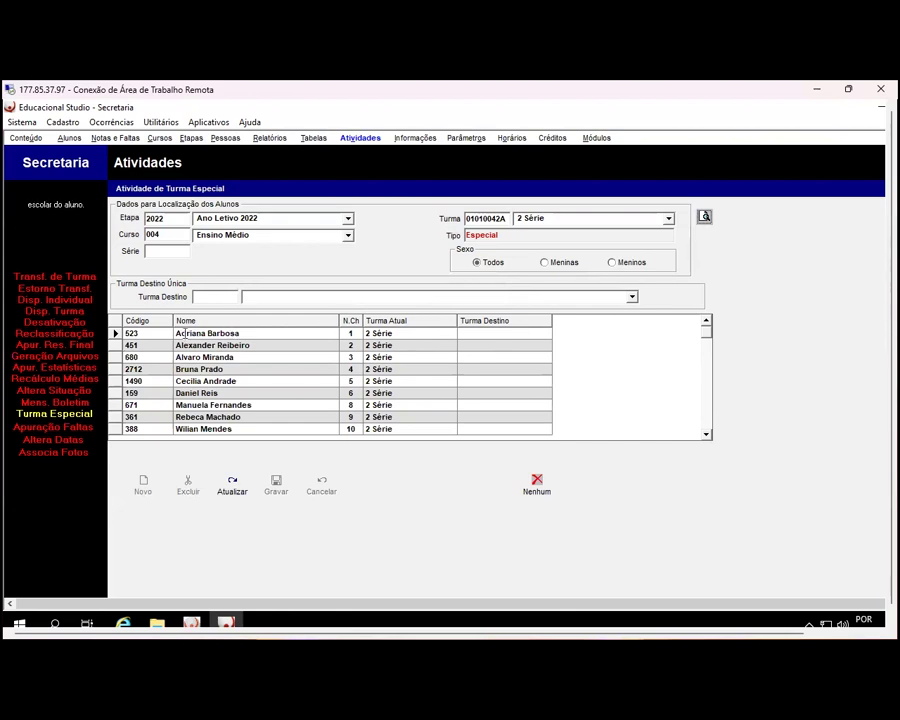
Try to save Observatório Geográfico as the Turma Destino of the first listed student in 2 Série
{"action": "left_click", "coordinate": [546, 335]}
{"action": "left_click", "coordinate": [546, 333]}
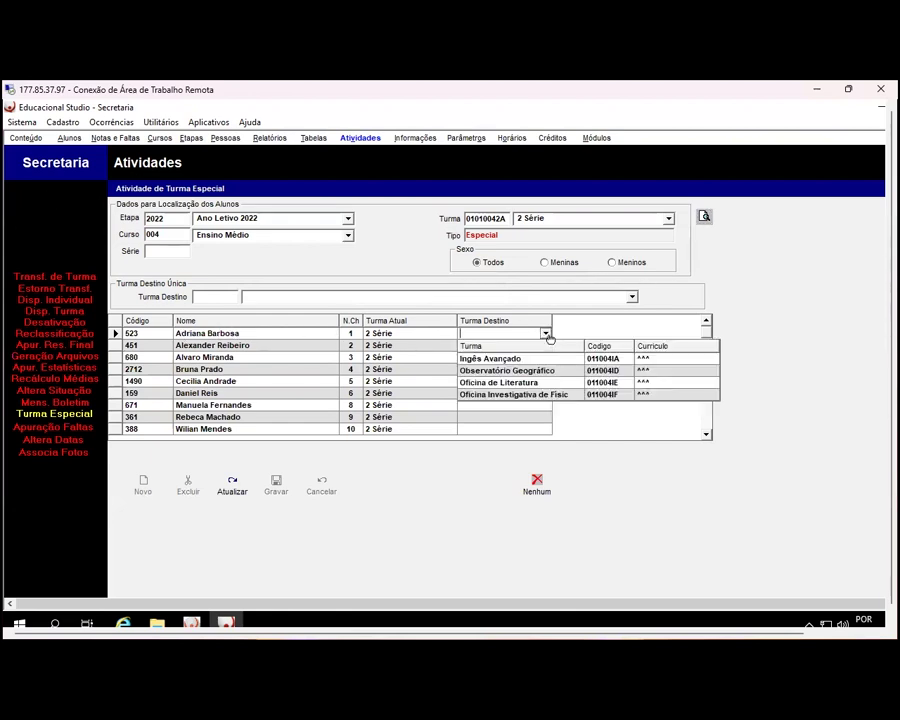
{"action": "left_click", "coordinate": [531, 370]}
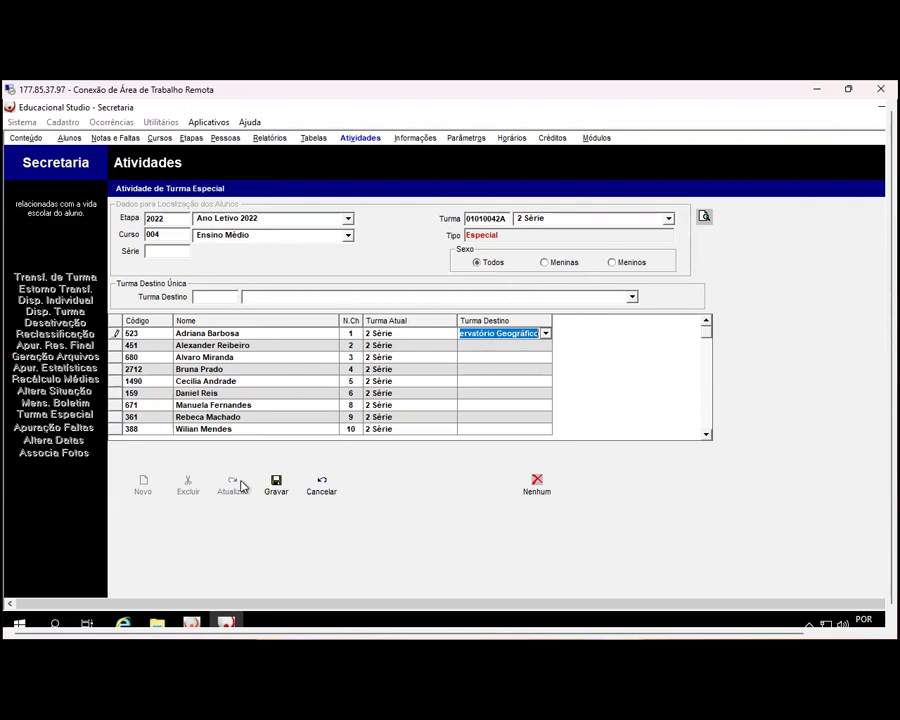
{"action": "left_click", "coordinate": [275, 486]}
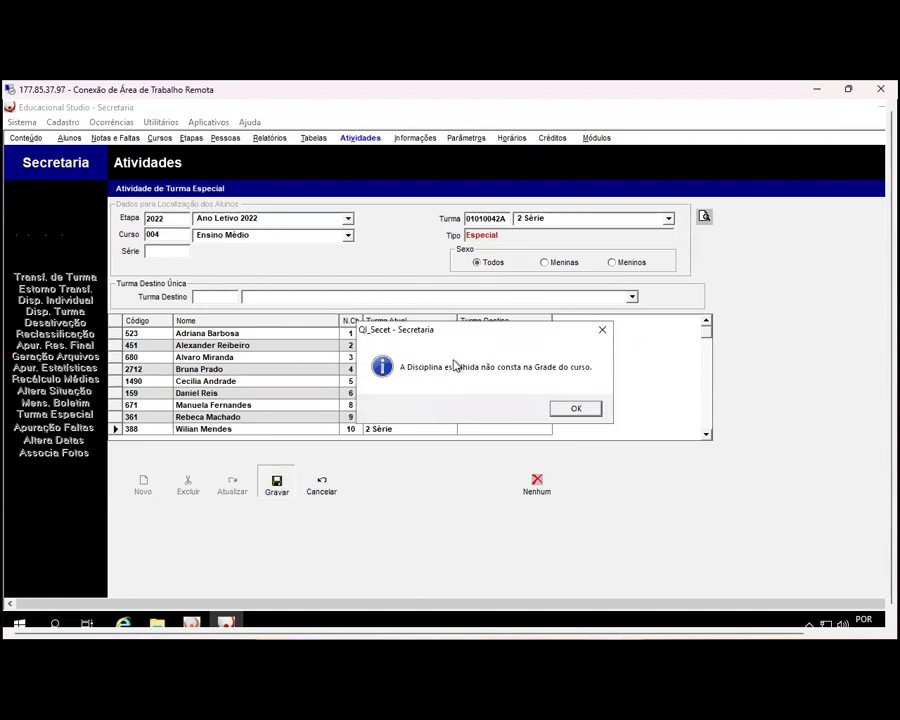
{"action": "left_click", "coordinate": [591, 410]}
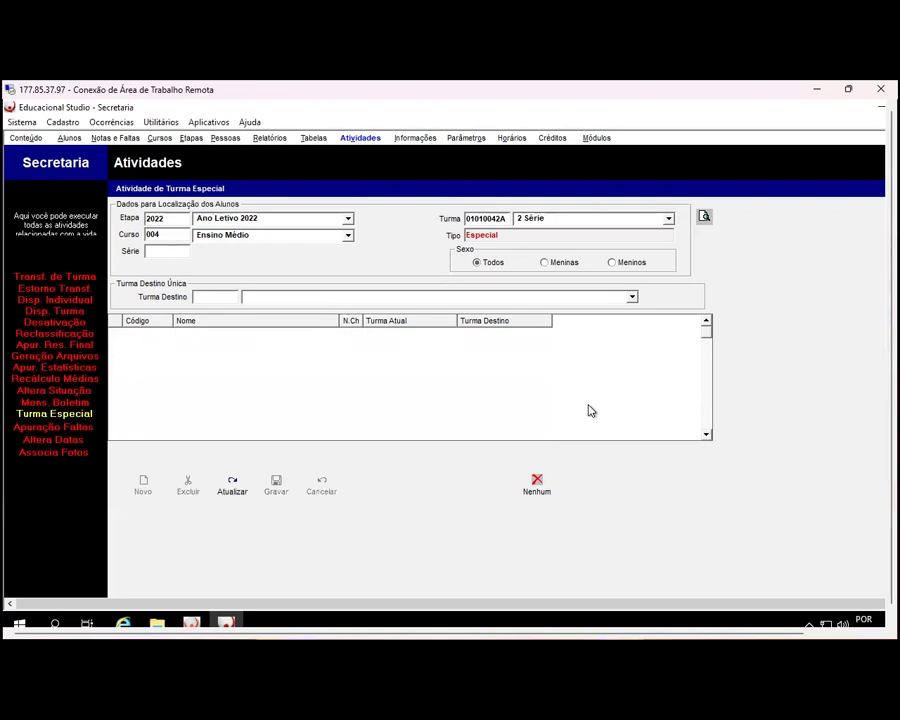